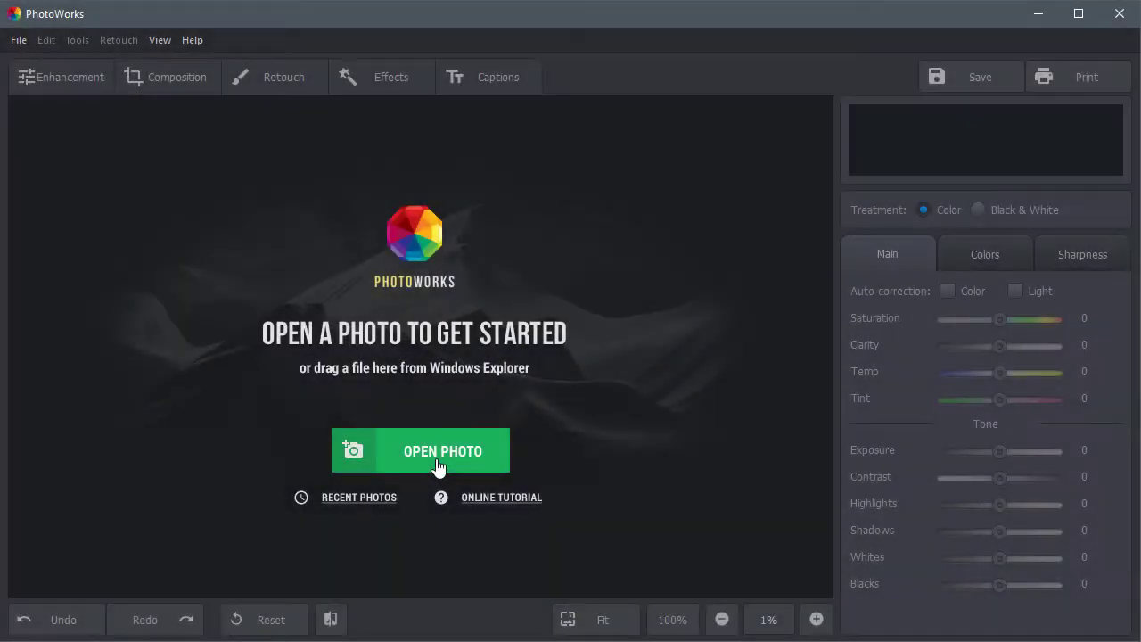
Open photo 2.jpg, showing the two red berries among leaves, for editing.
left_click(439, 466)
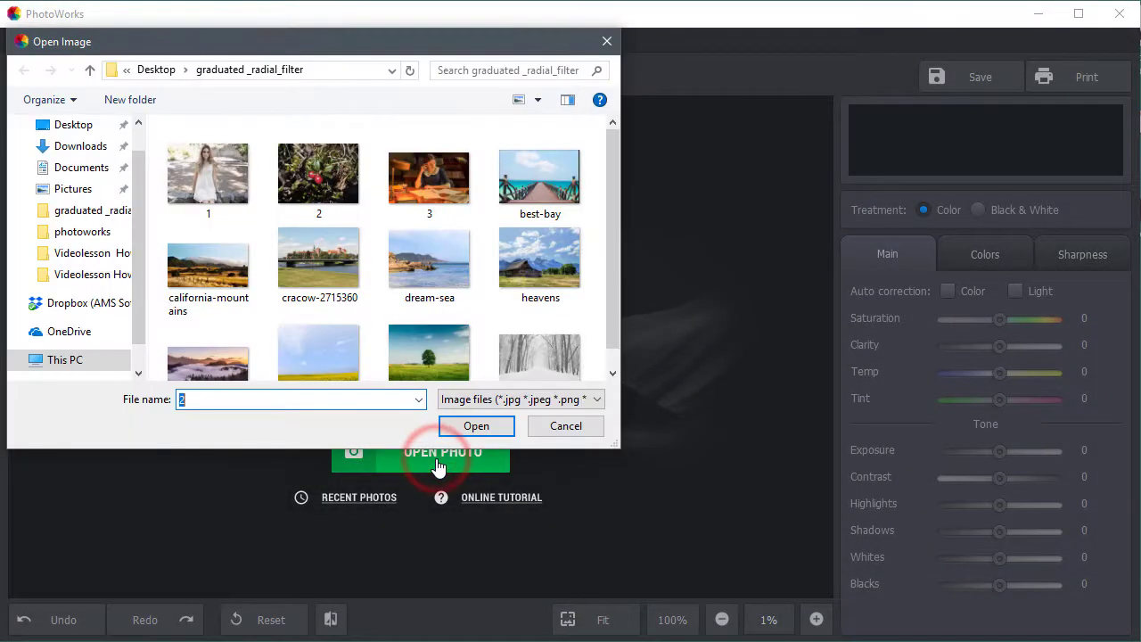
left_click(319, 183)
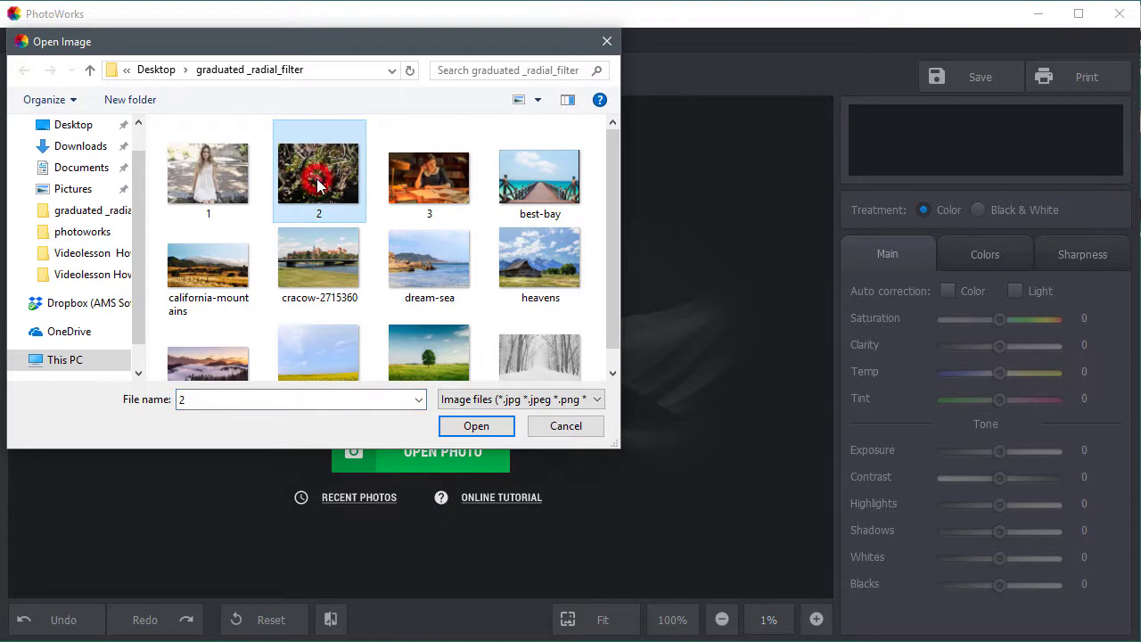
left_click(476, 427)
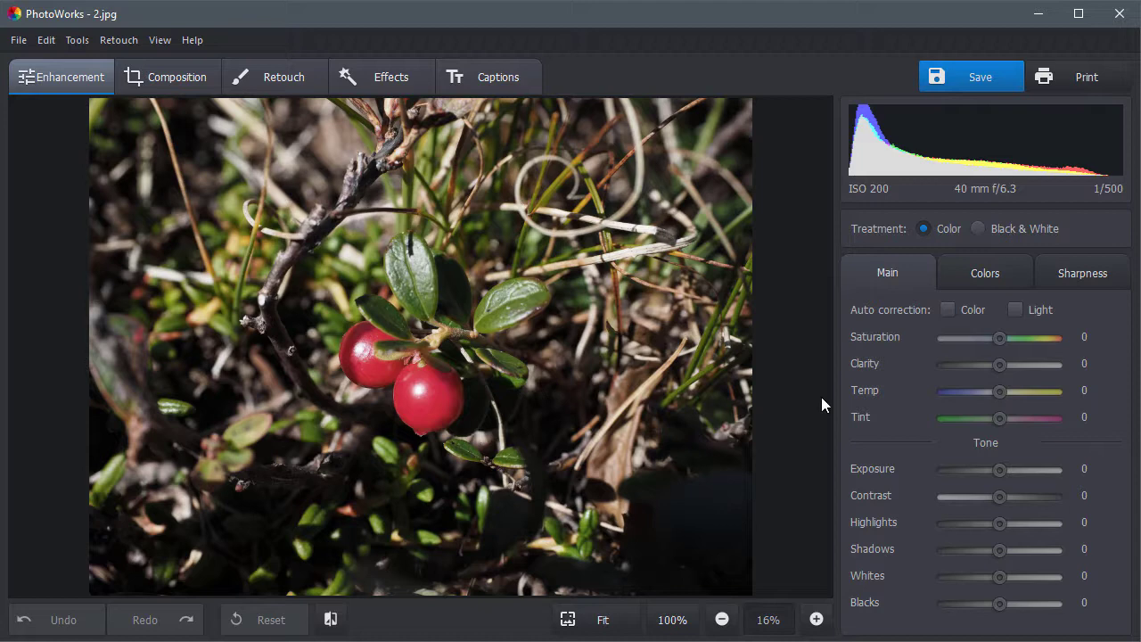
mouse_move(998, 339)
left_mouse_down()
mouse_move(1061, 336)
mouse_move(1007, 333)
left_mouse_up()
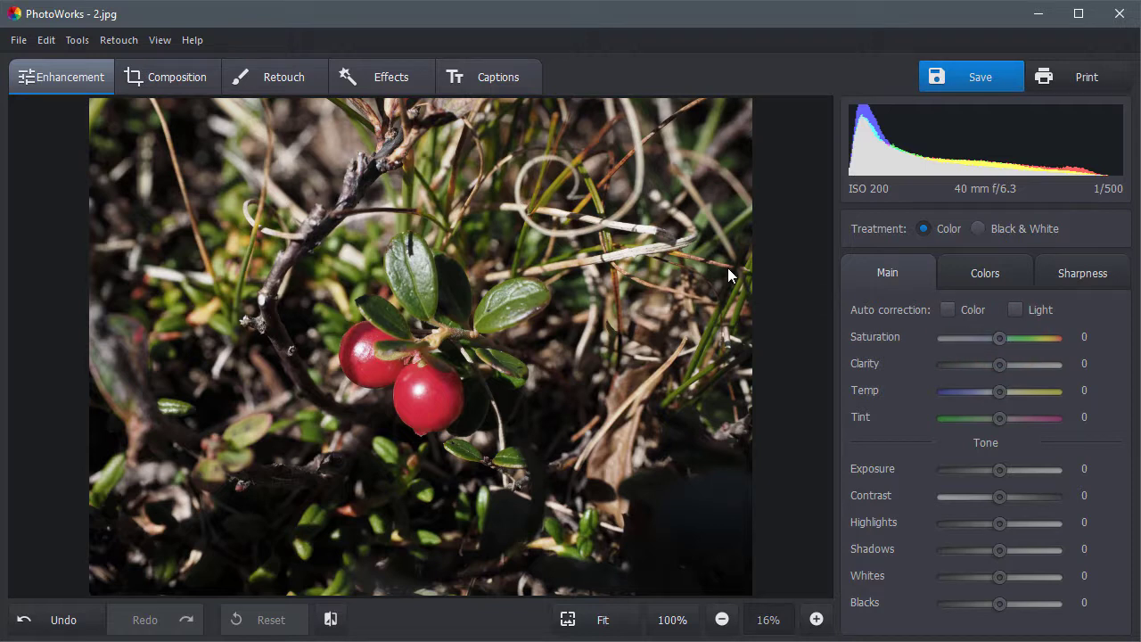
Draw a Radial Filter ellipse, then move and stretch it to enclose both berries.
left_click(296, 81)
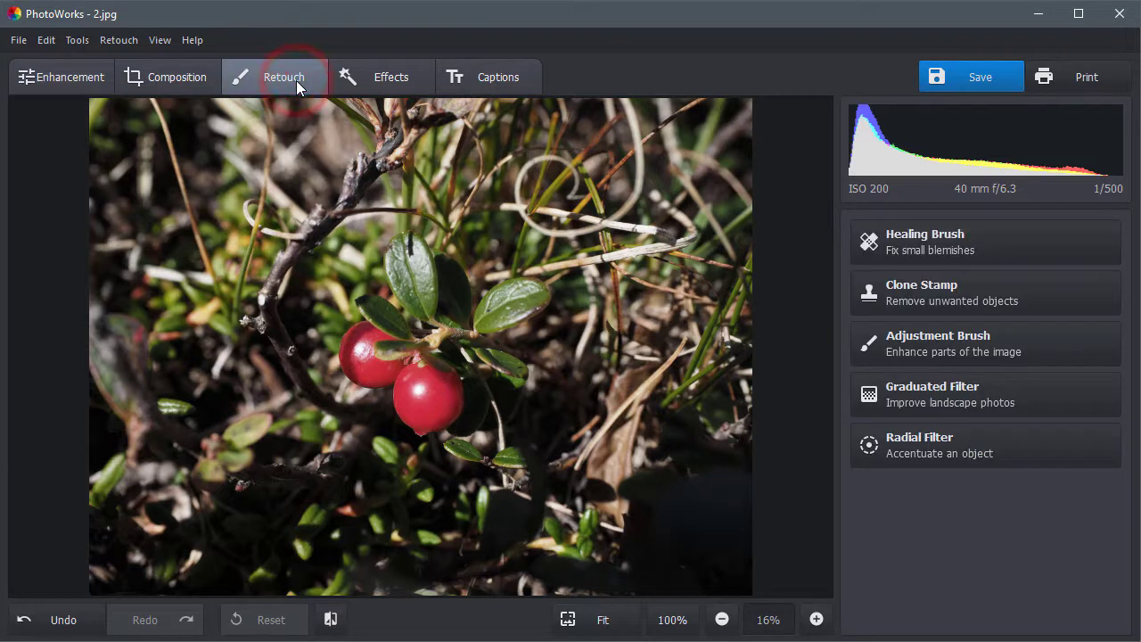
left_click(1038, 438)
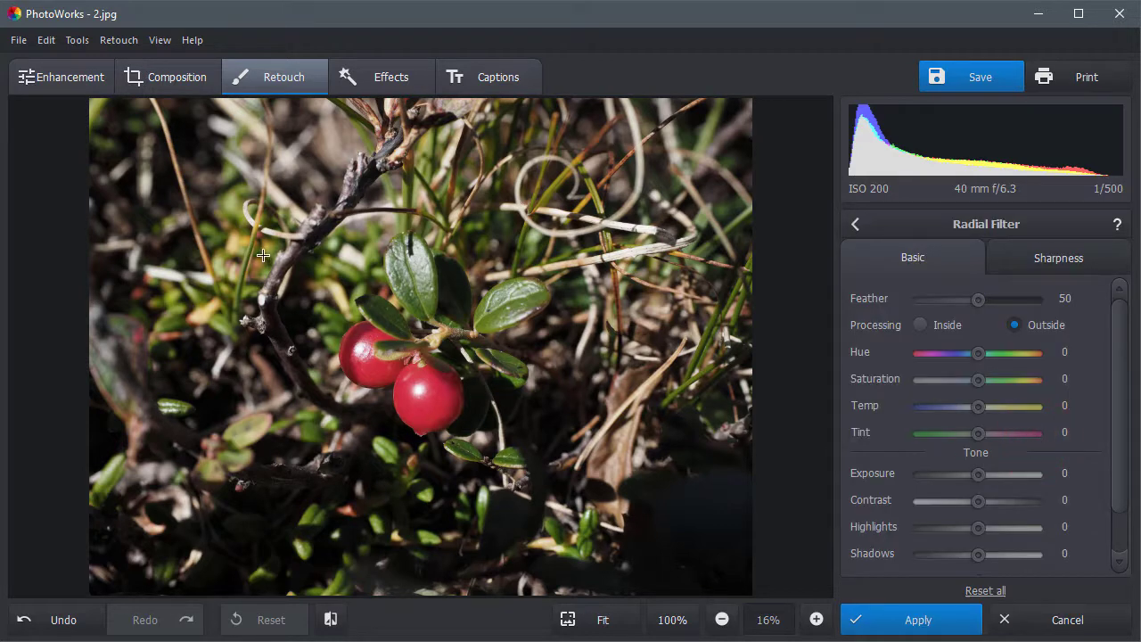
left_click_drag(262, 255, 377, 363)
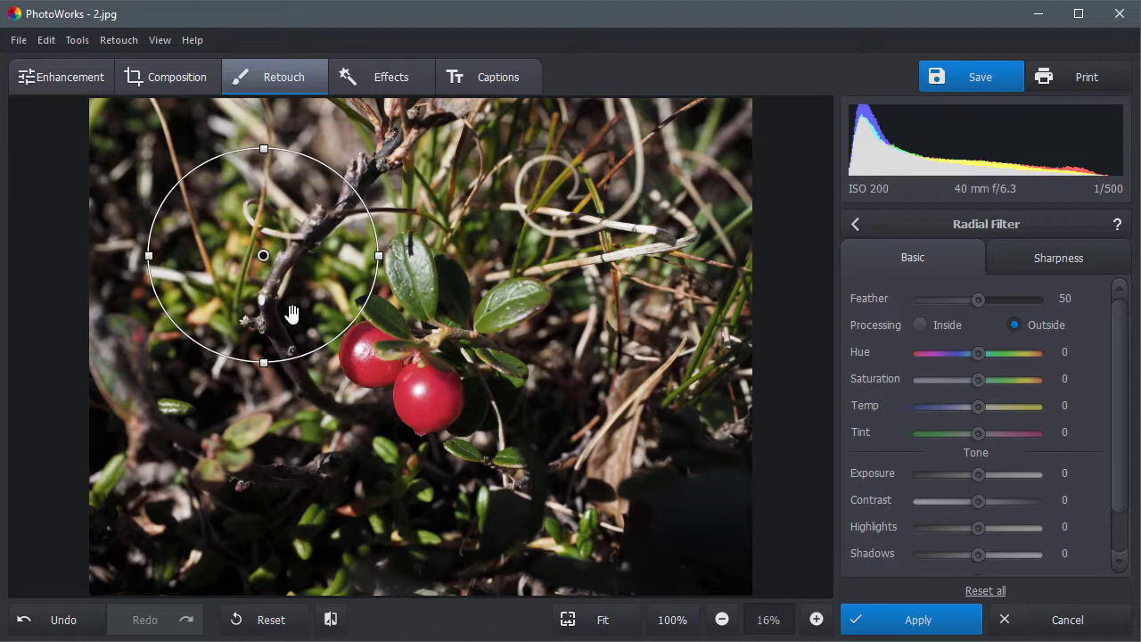
left_click_drag(264, 291, 436, 376)
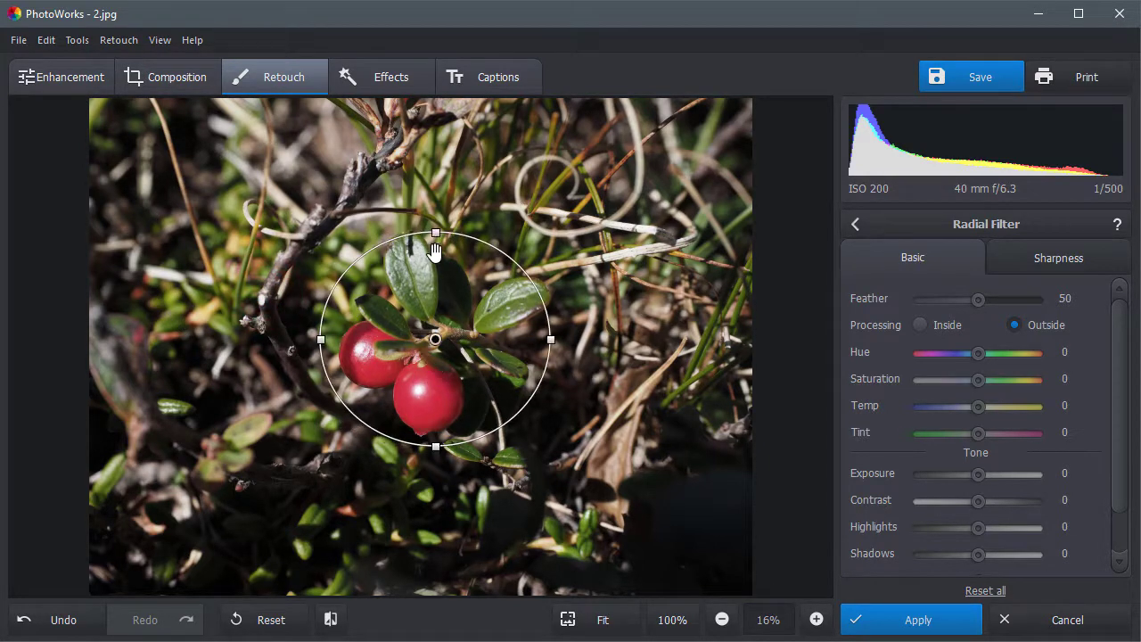
left_click_drag(435, 233, 436, 207)
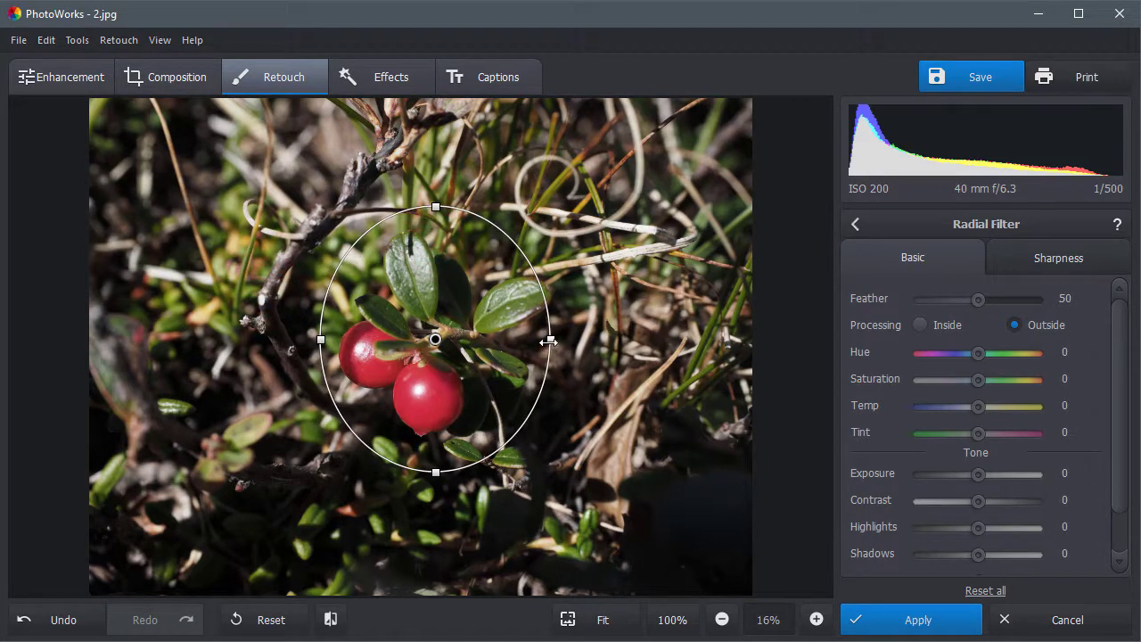
left_click_drag(550, 339, 574, 334)
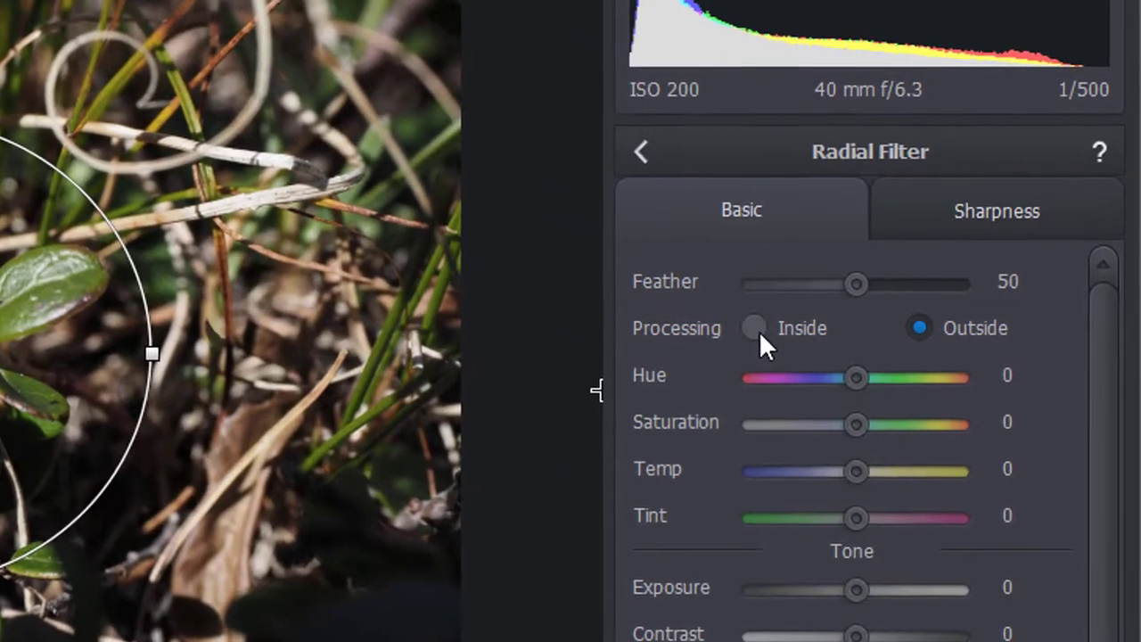
Process Inside the circle with Saturation 53 and Sharpen Amount 51 on the berries.
left_click(843, 327)
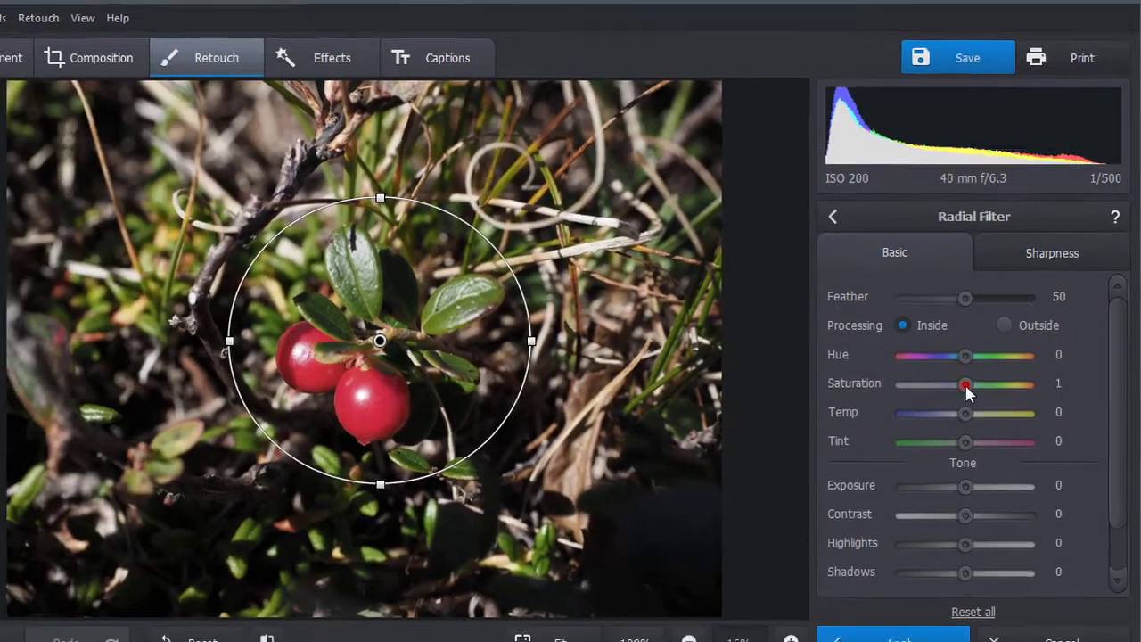
left_click_drag(887, 411, 903, 415)
left_click_drag(986, 381, 1009, 380)
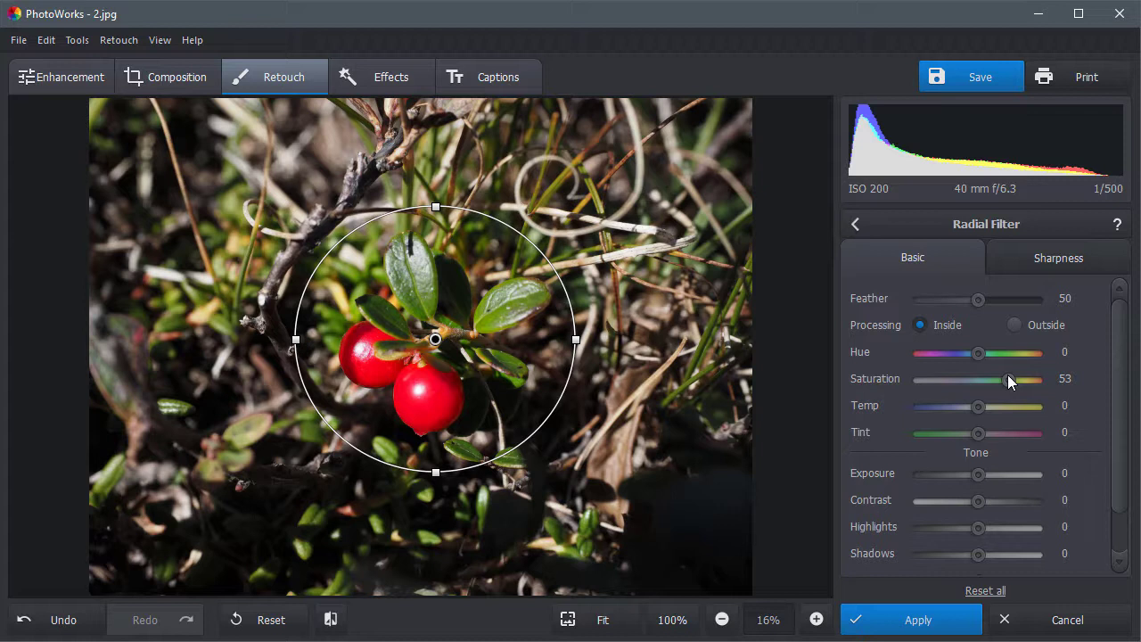
left_click(1047, 259)
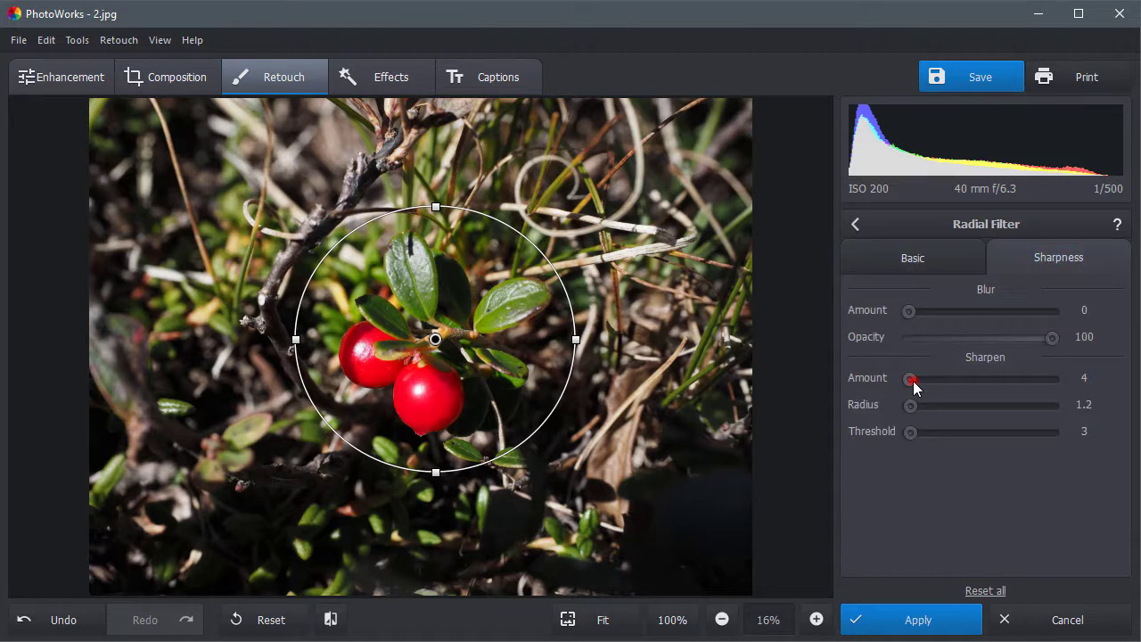
left_click_drag(912, 380, 930, 401)
left_click(894, 261)
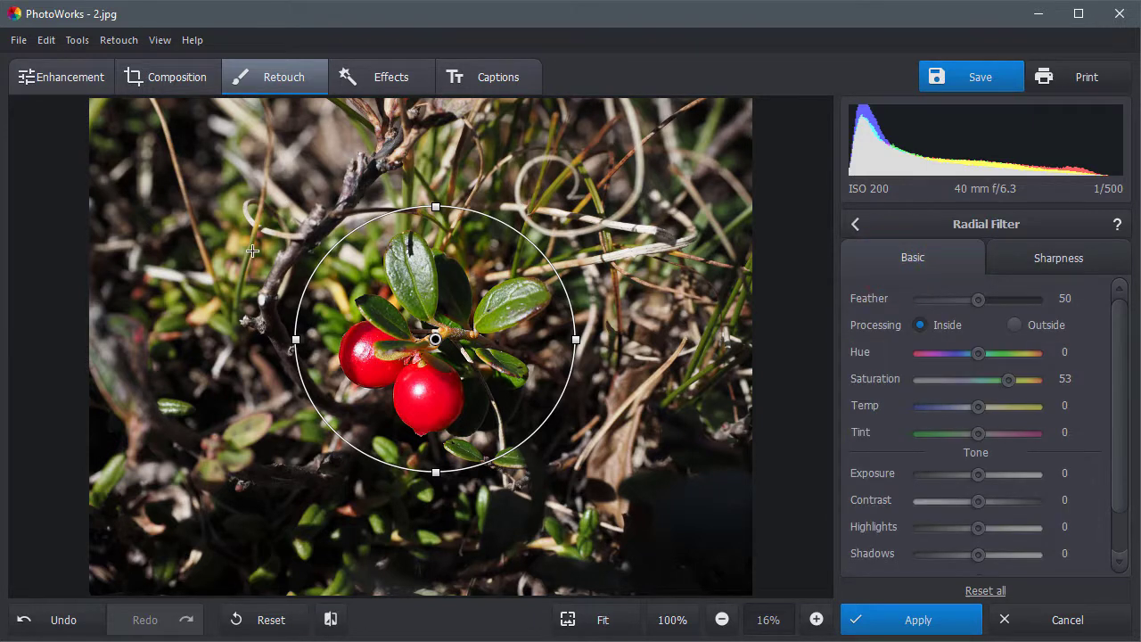
Add a second berry filter processing Outside: Feather 78, Saturation -15, Contrast -14.
left_click_drag(214, 212, 337, 330)
left_click_drag(226, 252, 450, 375)
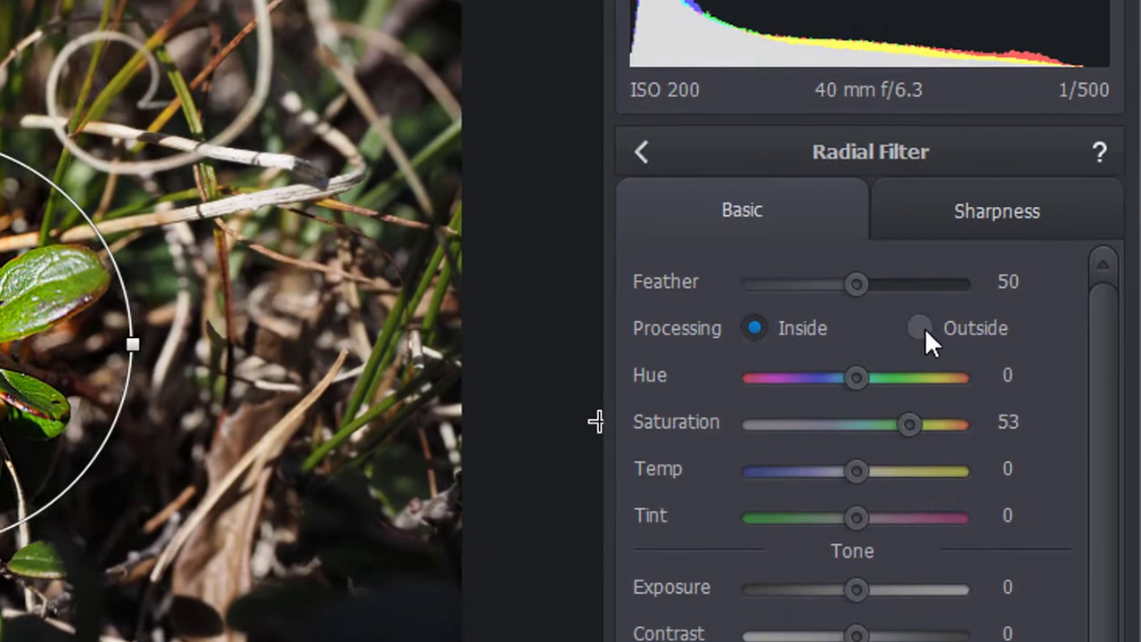
left_click(931, 327)
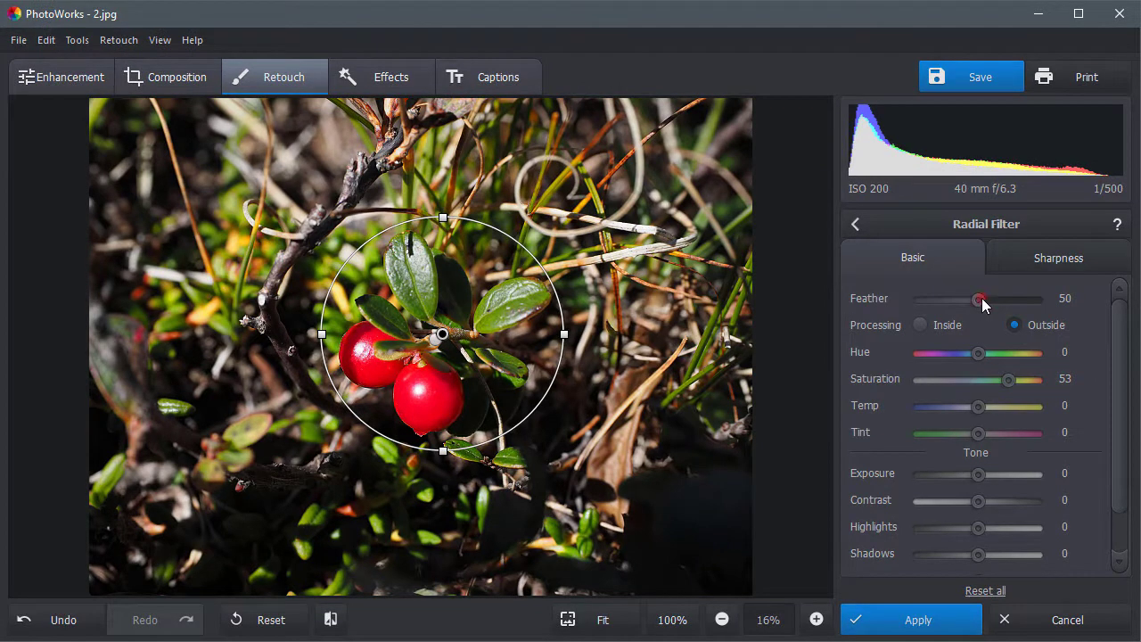
left_click_drag(982, 304, 1010, 303)
left_click_drag(1007, 380, 970, 398)
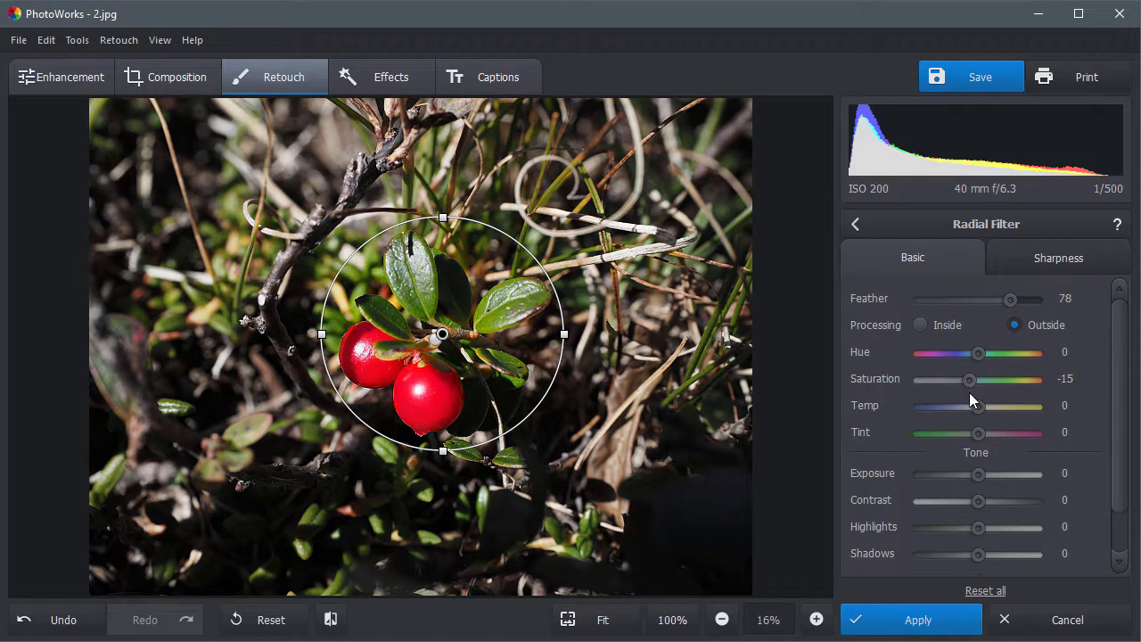
left_click_drag(978, 501, 972, 502)
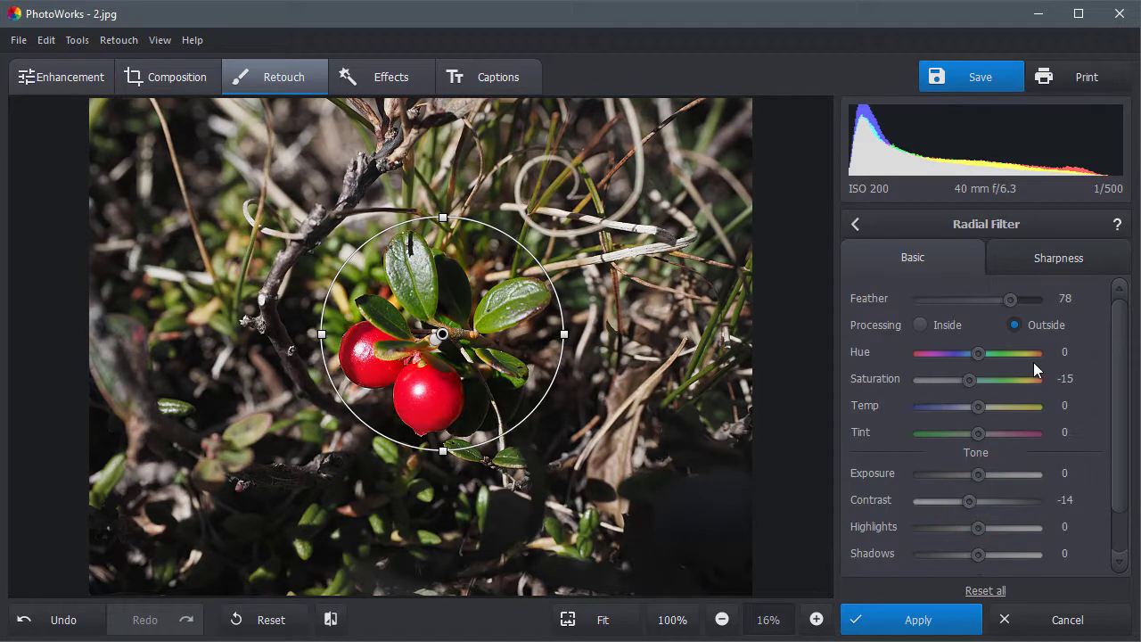
Blur the berry surroundings to amount 39, apply the filters, and compare with the original.
left_click(1053, 264)
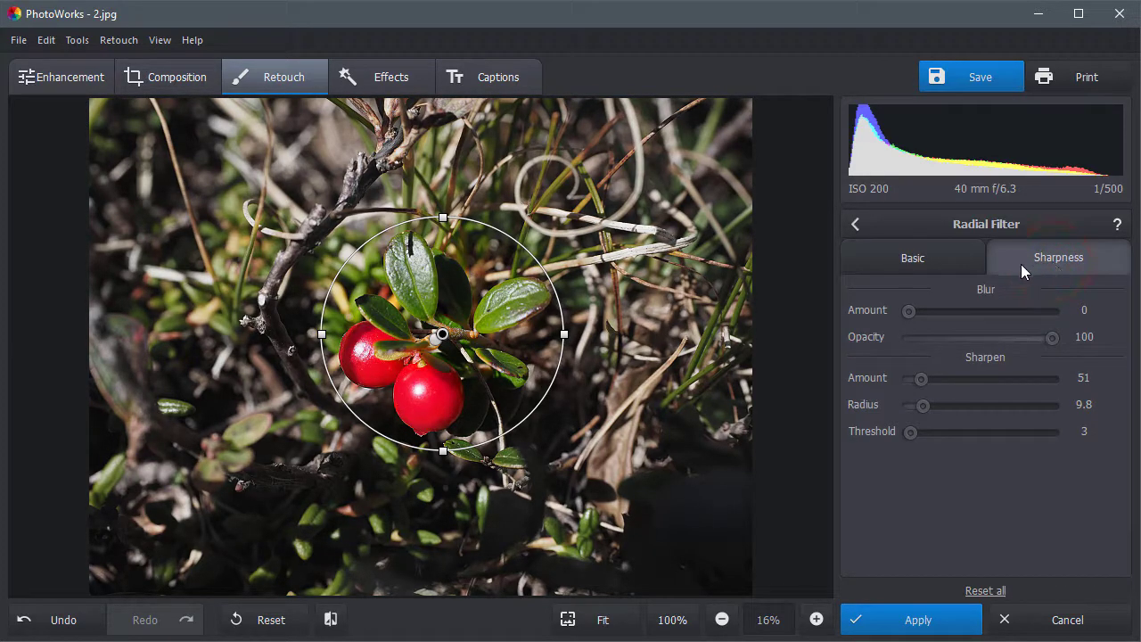
left_click(911, 314)
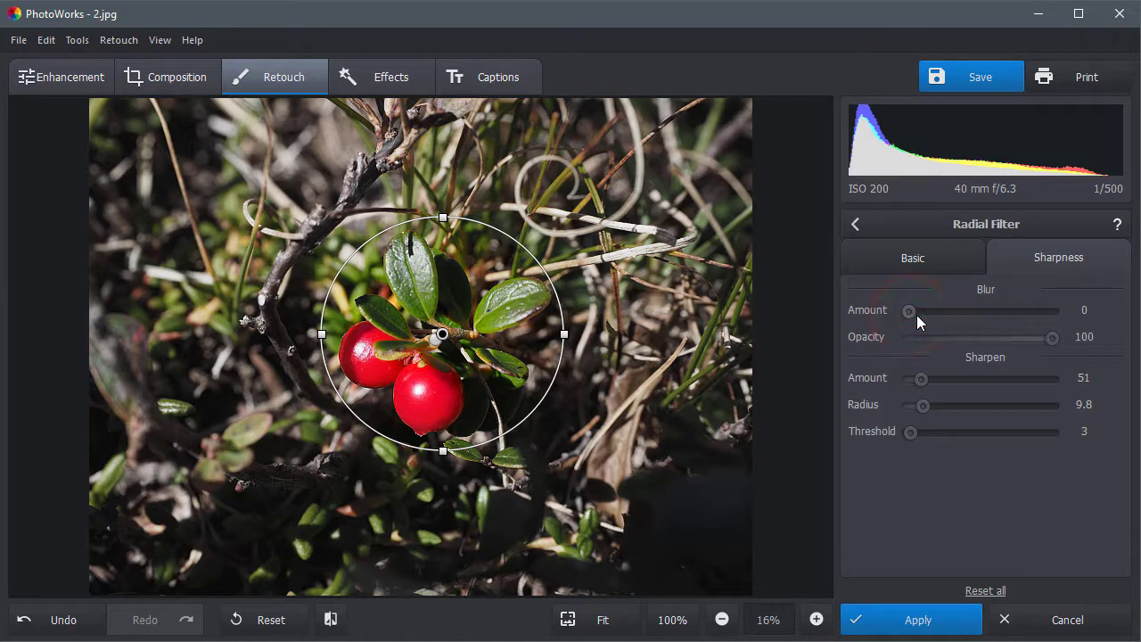
left_click_drag(918, 321, 928, 319)
left_click(911, 621)
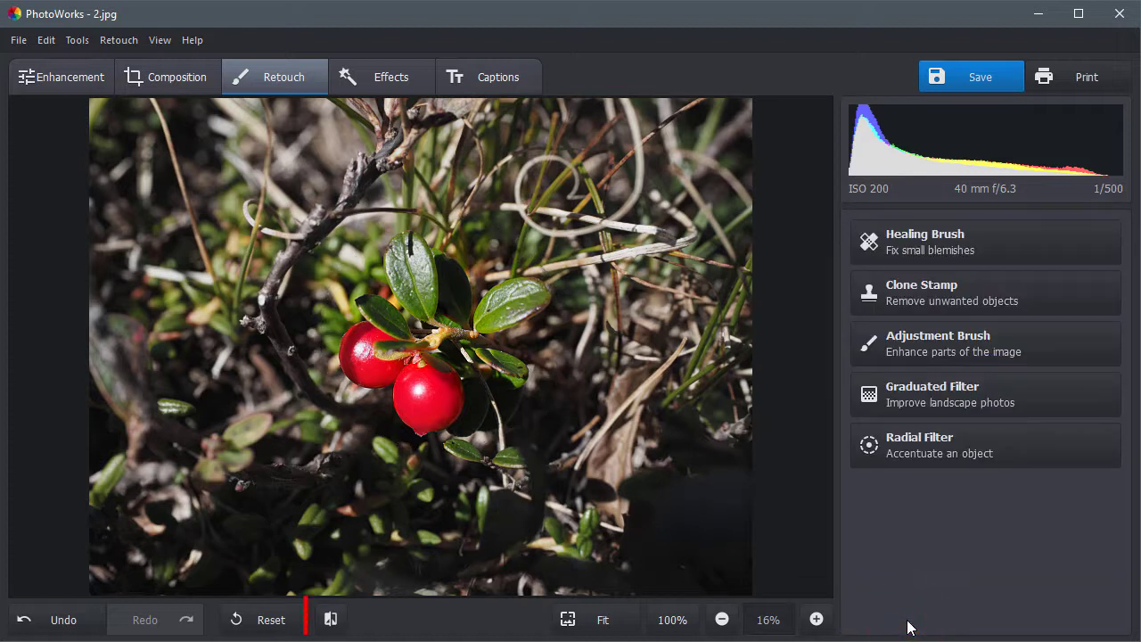
left_click(333, 619)
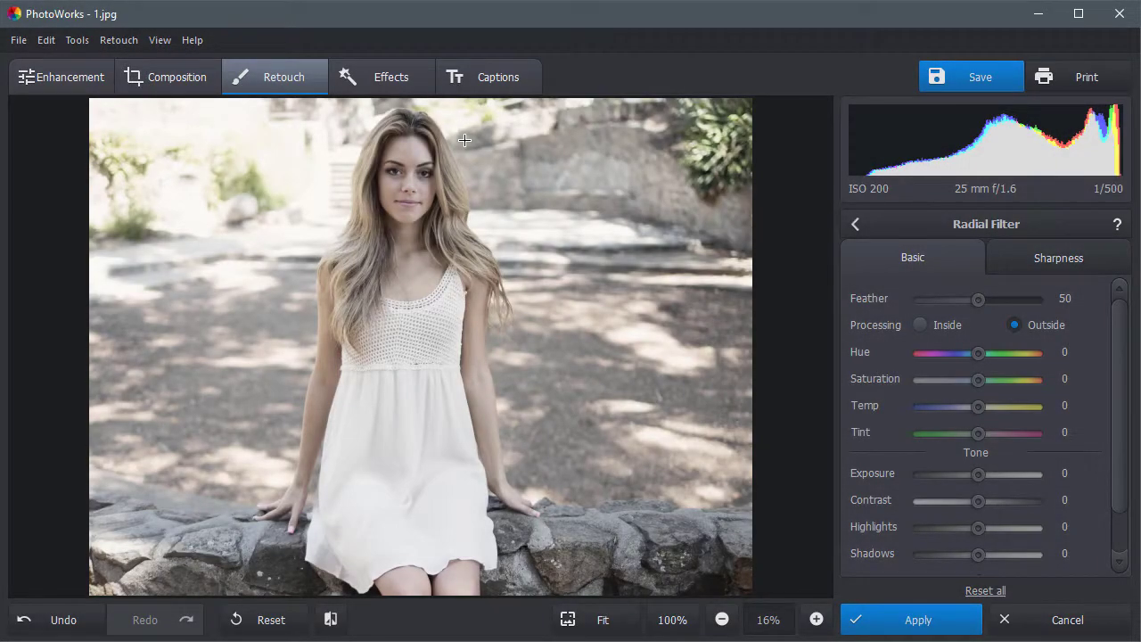
Fit a radial oval over the girl's head, shoulders and upper body, with Feather 70.
left_click_drag(334, 176, 415, 304)
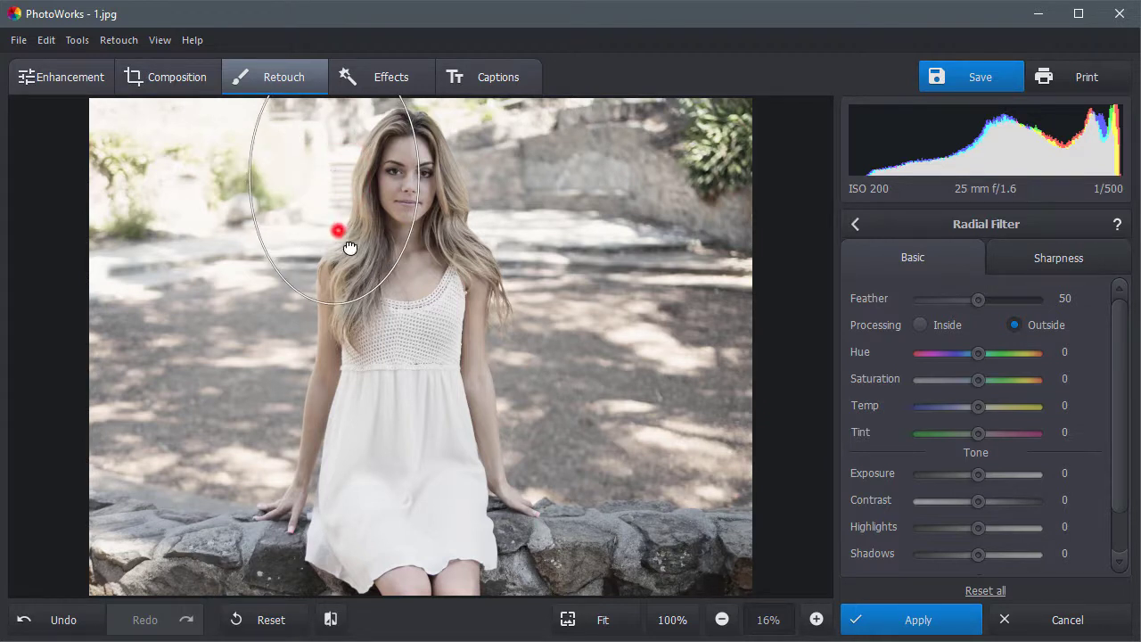
left_click_drag(349, 248, 405, 274)
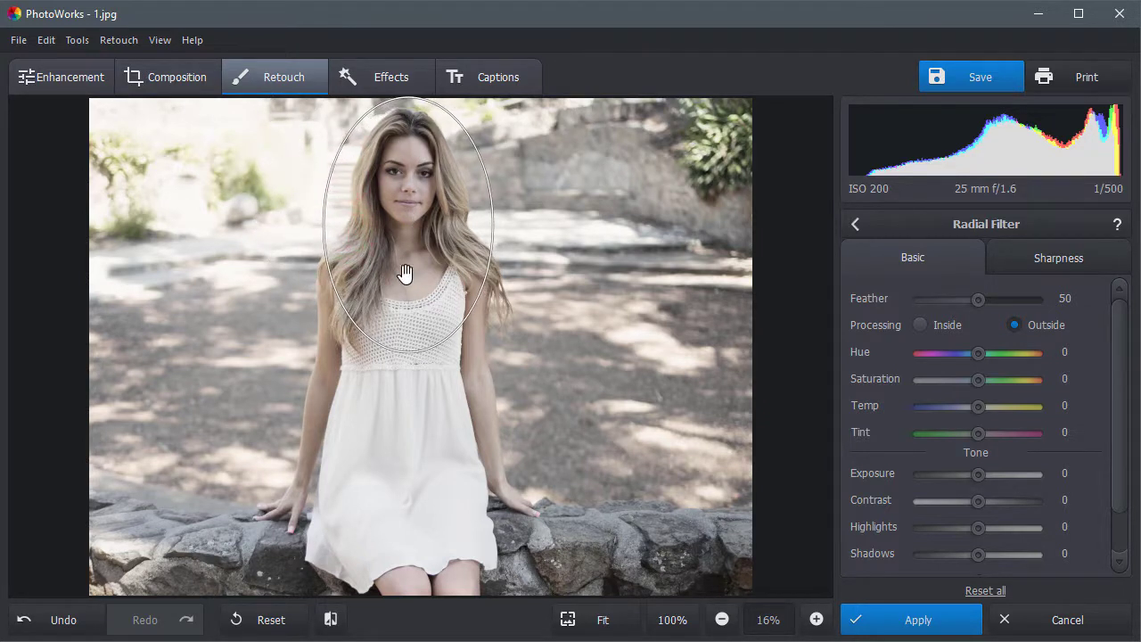
left_click_drag(406, 350, 408, 360)
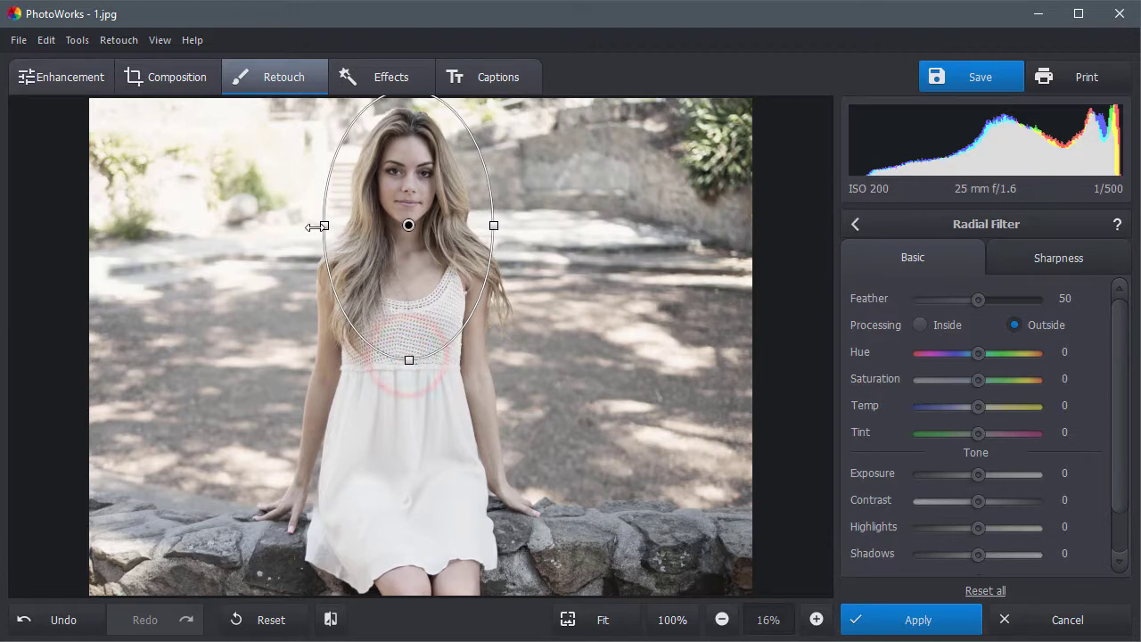
left_click_drag(316, 227, 297, 228)
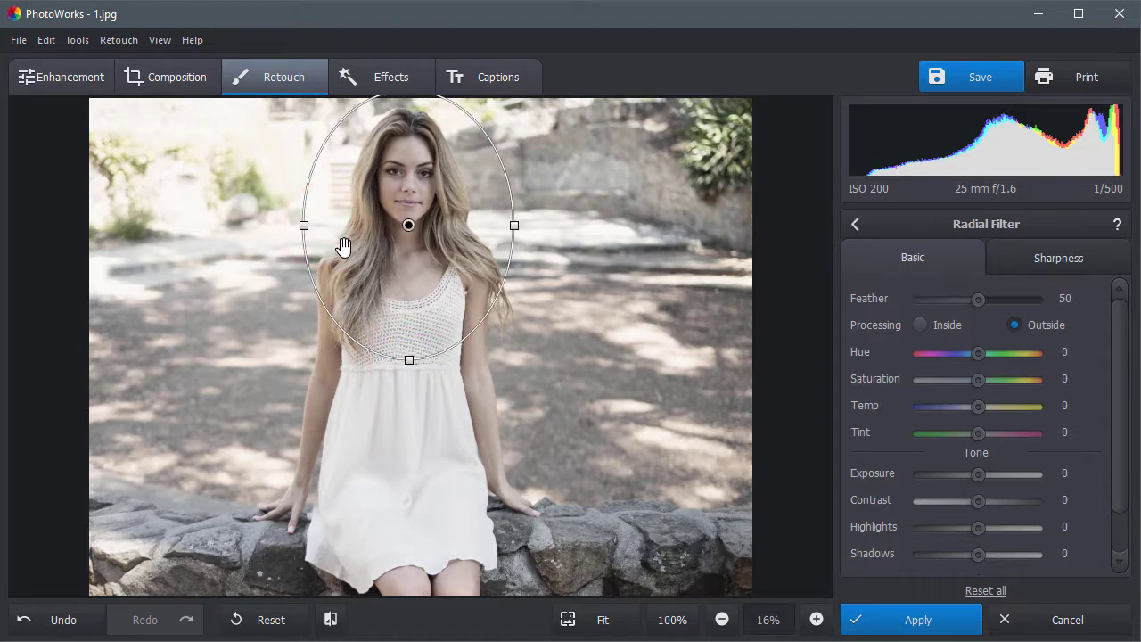
mouse_move(387, 262)
left_mouse_down()
mouse_move(387, 284)
mouse_move(326, 278)
left_mouse_up()
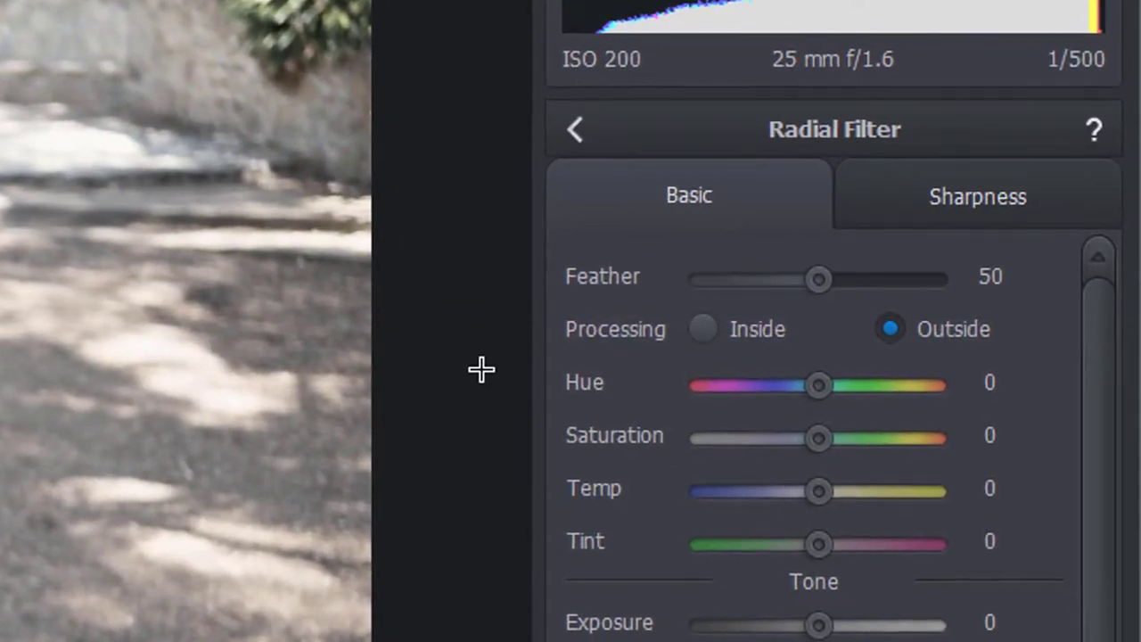
left_click_drag(820, 282, 889, 293)
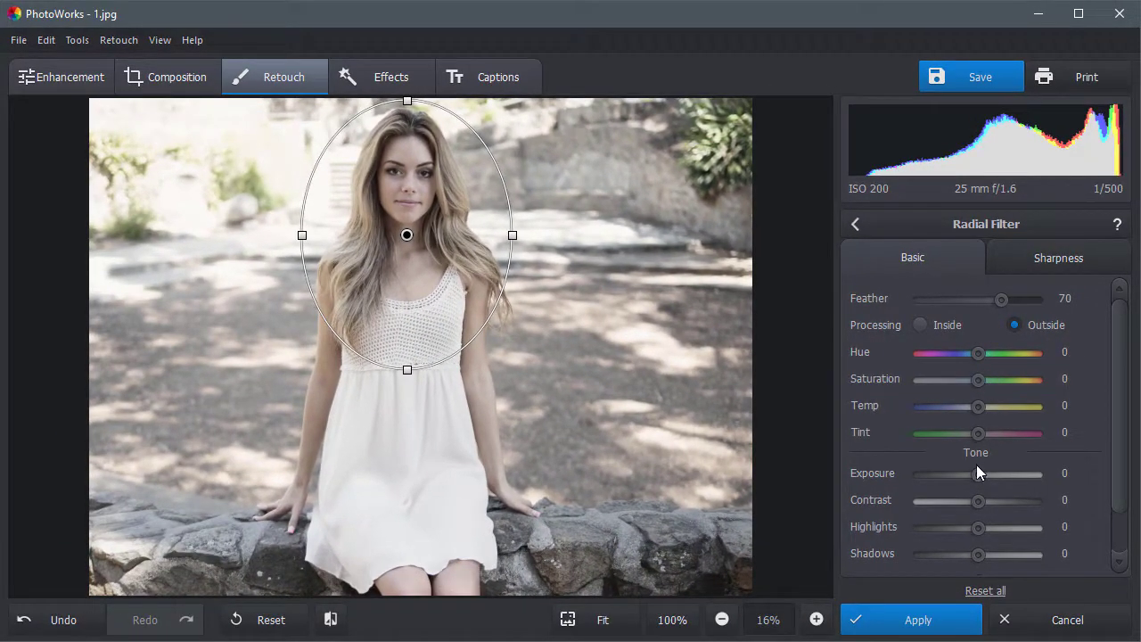
Set Exposure -38, Highlights -22 and Saturation -22 outside the oval, then apply it.
left_click_drag(977, 472, 961, 477)
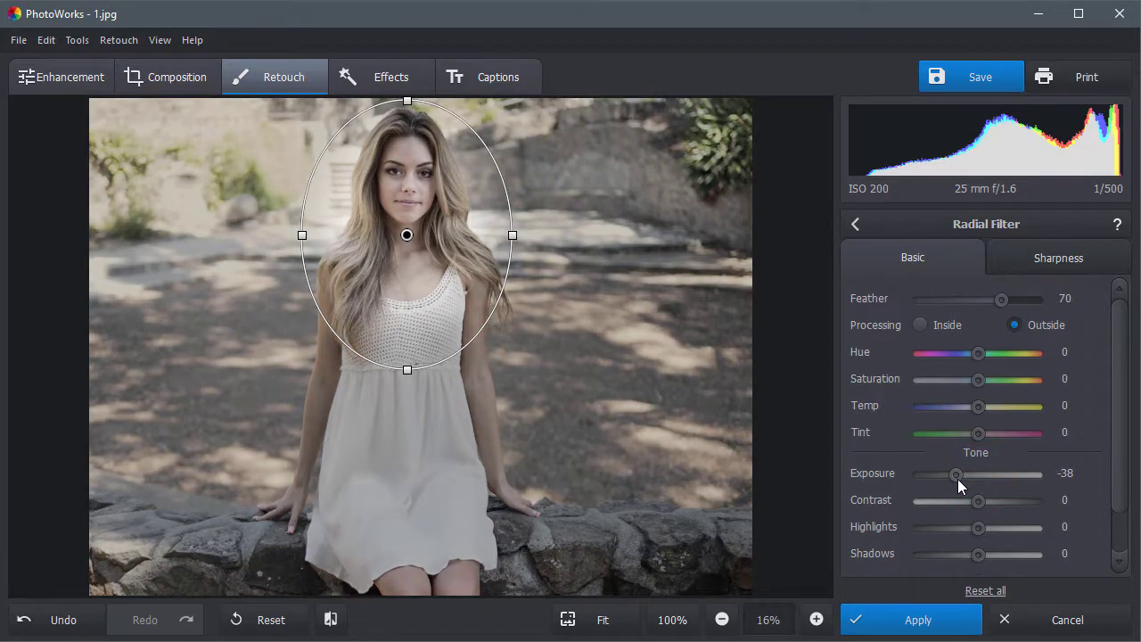
left_click_drag(974, 529, 966, 532)
left_click_drag(981, 383, 967, 386)
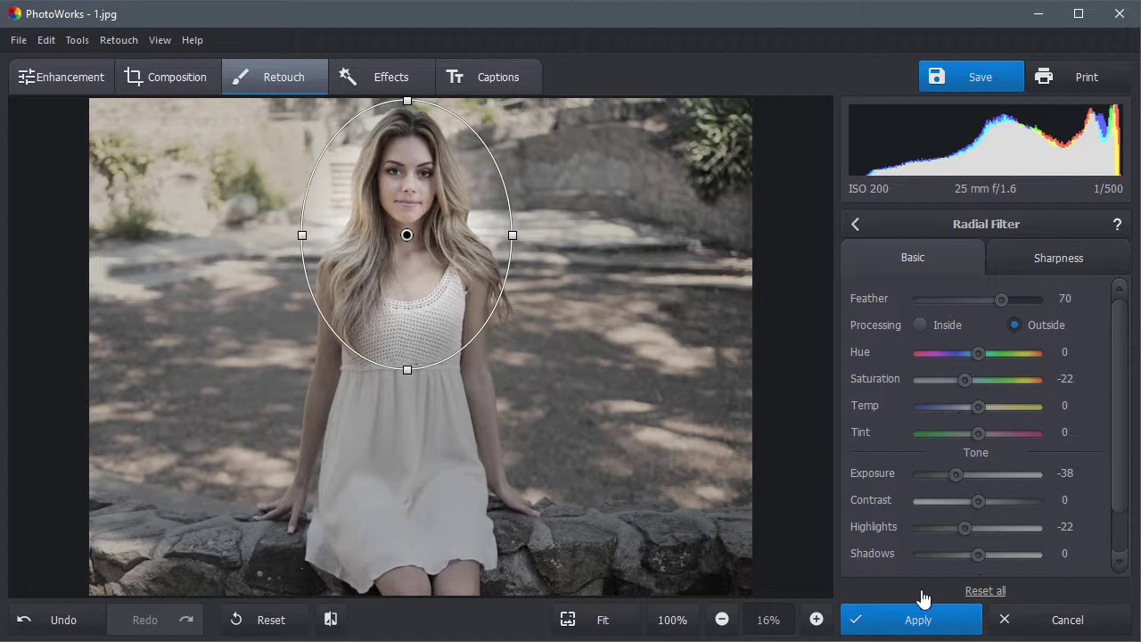
left_click(928, 622)
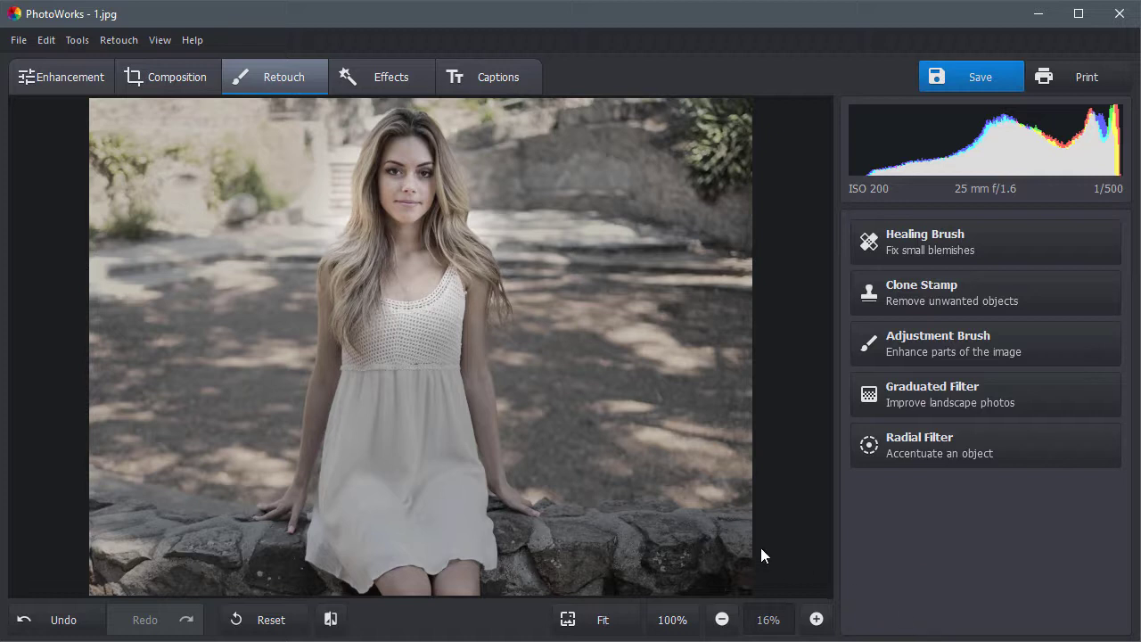
Raise the portrait's overall Enhancement Saturation to -17 and check it against the original.
left_click(51, 81)
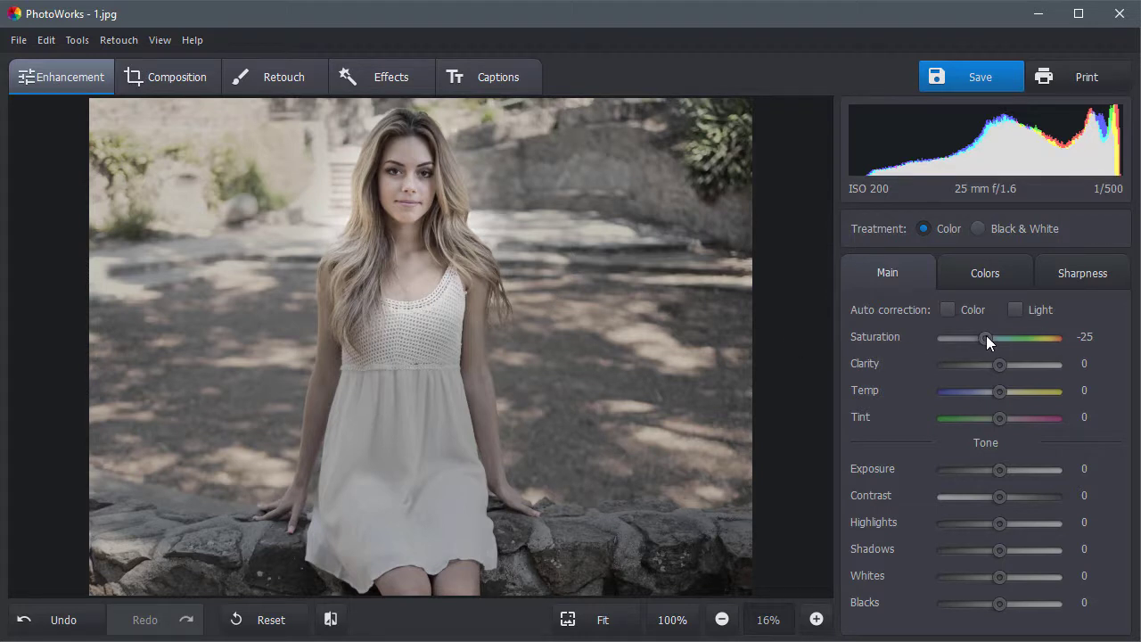
left_click_drag(986, 335, 992, 334)
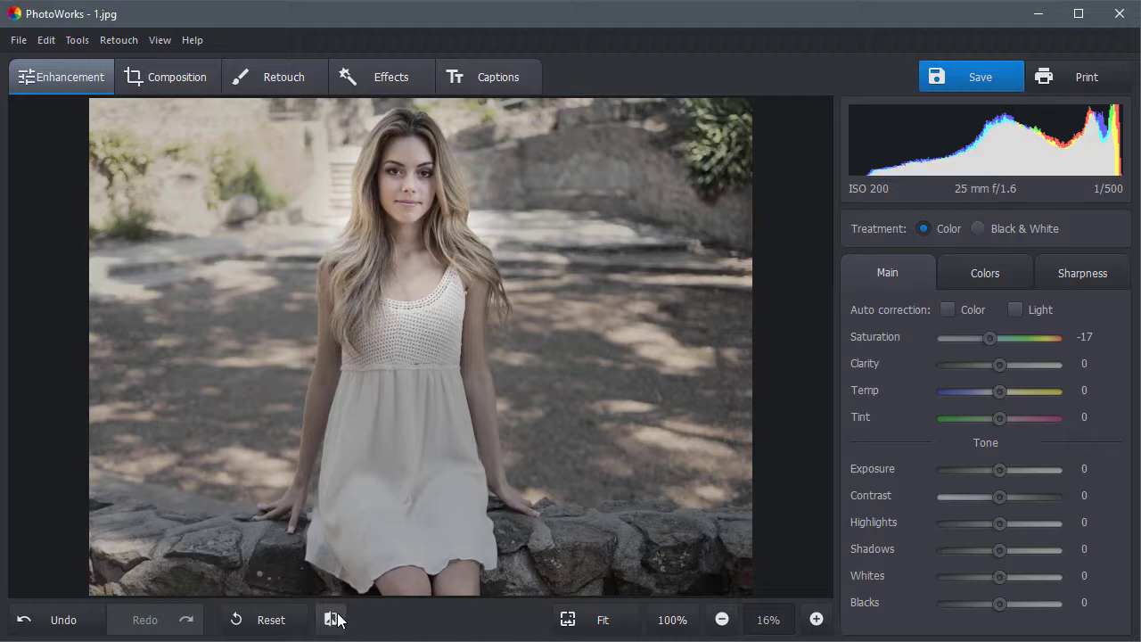
left_click_drag(338, 615, 338, 616)
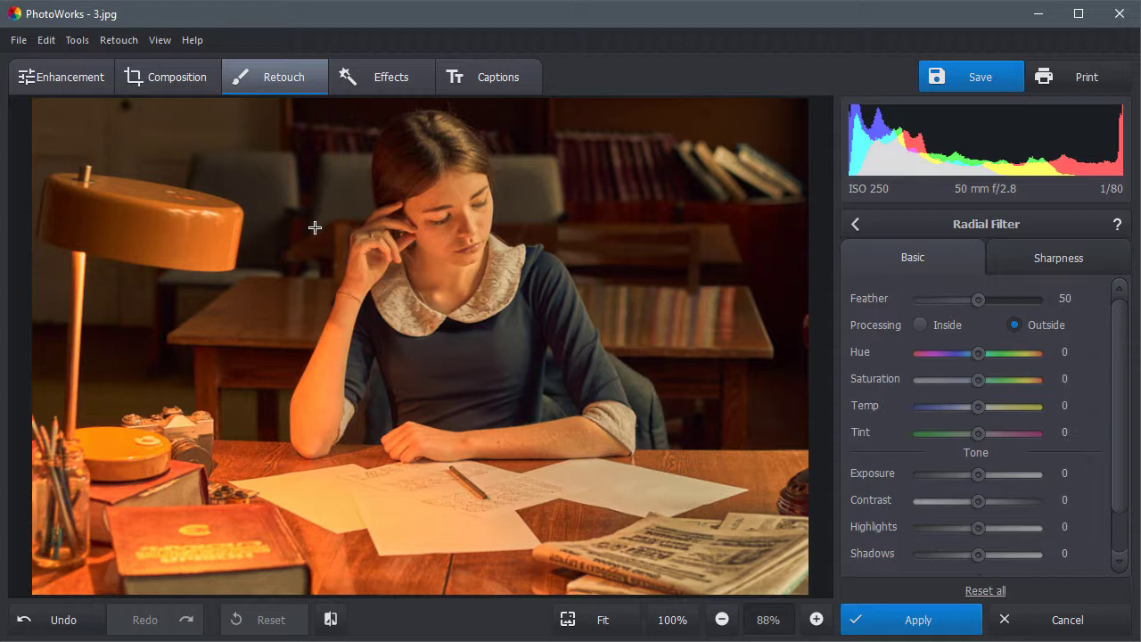
Draw a radial ellipse on 3.jpg and shape it into a large circle around the girl and her arms.
mouse_move(314, 227)
left_mouse_down()
mouse_move(359, 282)
mouse_move(428, 331)
mouse_move(451, 387)
left_mouse_up()
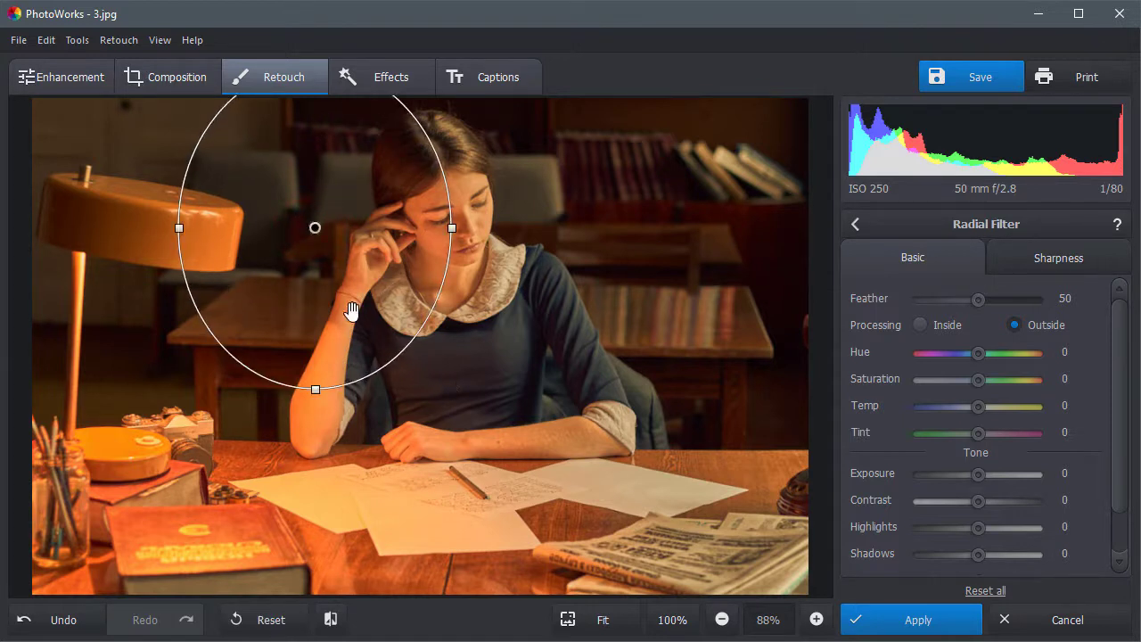
left_click_drag(352, 311, 446, 349)
left_click_drag(445, 437, 445, 477)
left_click_drag(309, 272, 229, 272)
left_click_drag(469, 390, 489, 432)
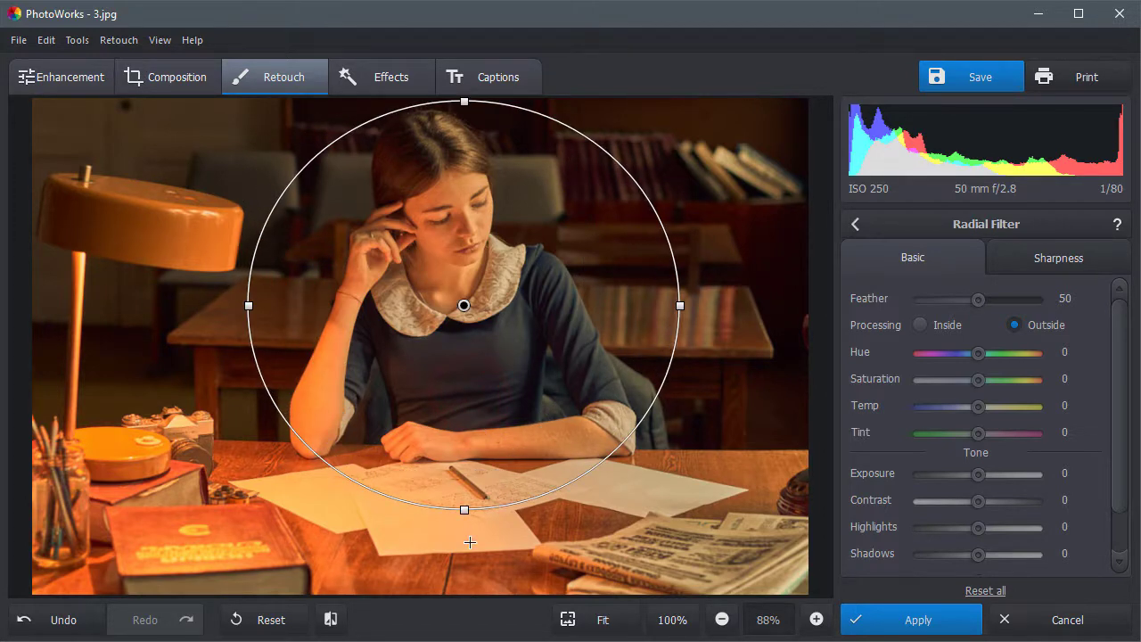
left_click_drag(681, 305, 687, 307)
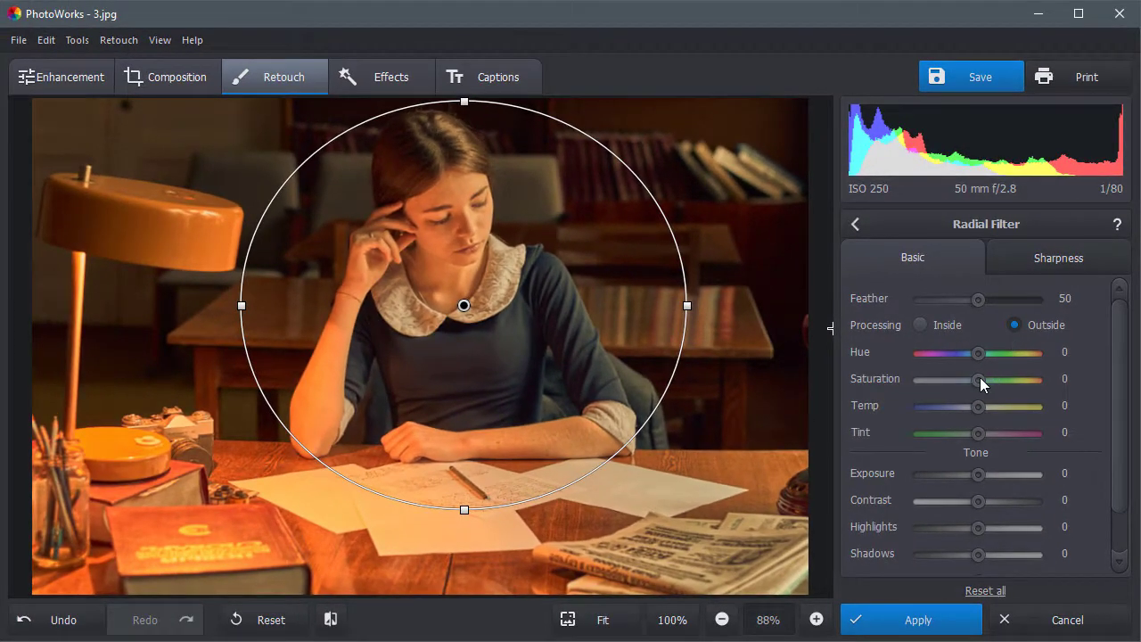
Outside the circle, set Saturation -25, Temp -30, Contrast -20 and Blur Amount 65.
left_click_drag(980, 377, 962, 412)
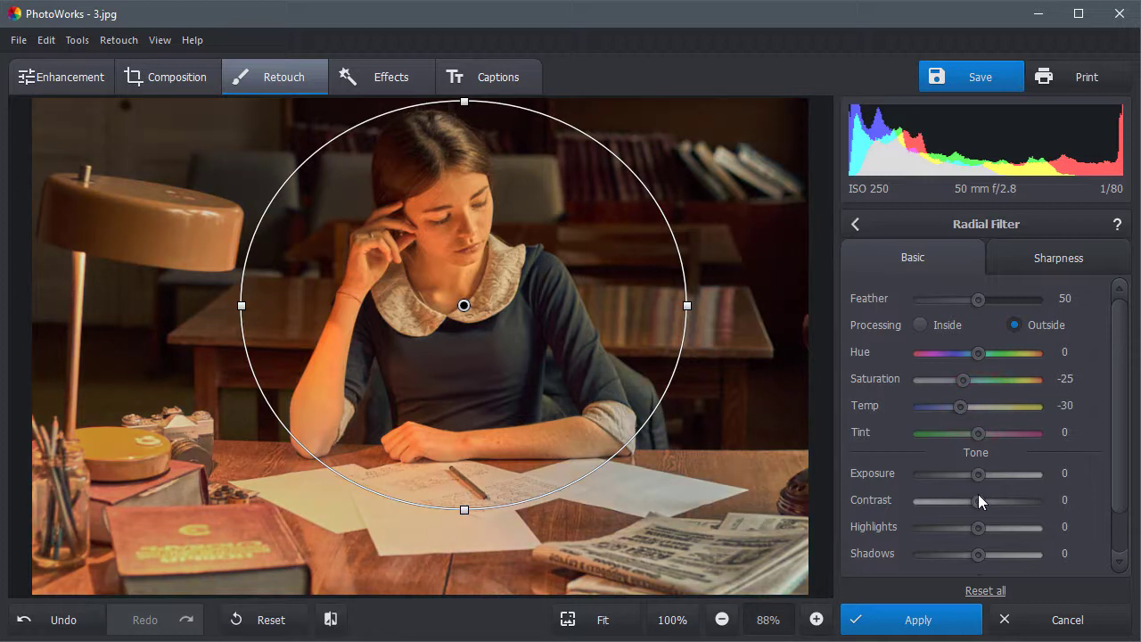
left_click_drag(979, 495, 968, 504)
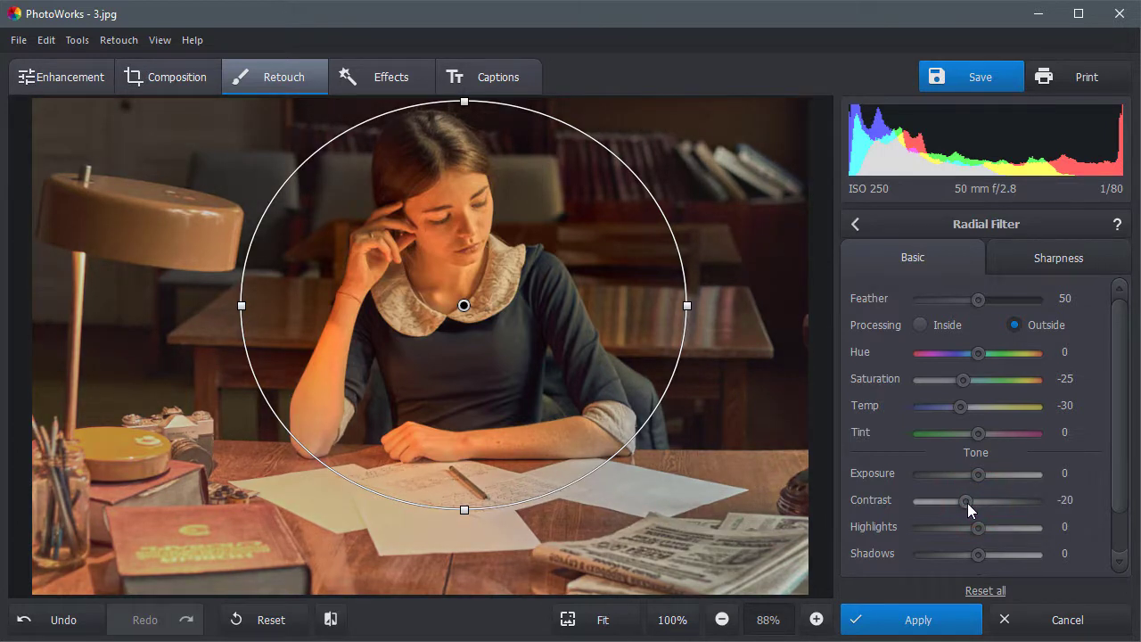
left_click(1063, 262)
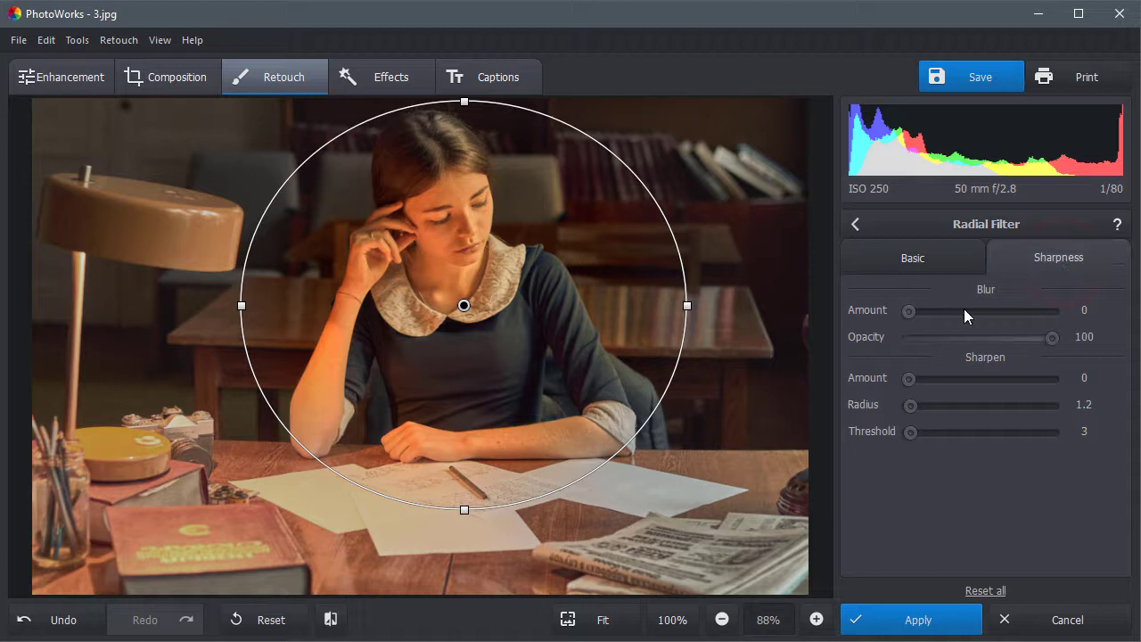
left_click(909, 313)
left_click_drag(913, 311, 931, 314)
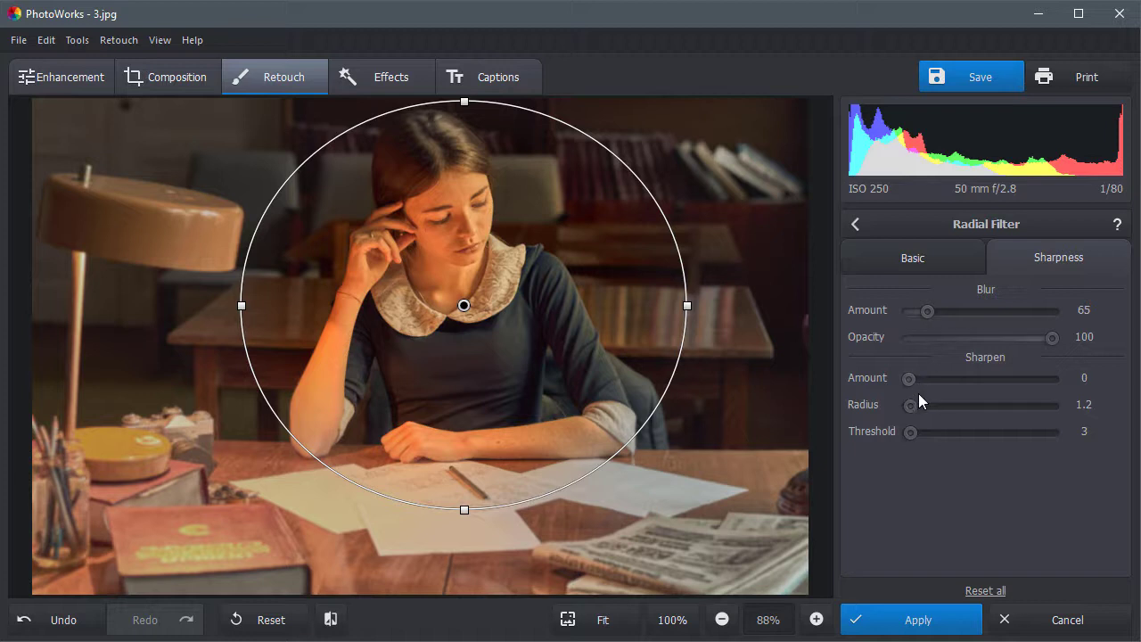
Apply the cooling, blurring radial filter to the library photo and view it against the original.
left_click(889, 619)
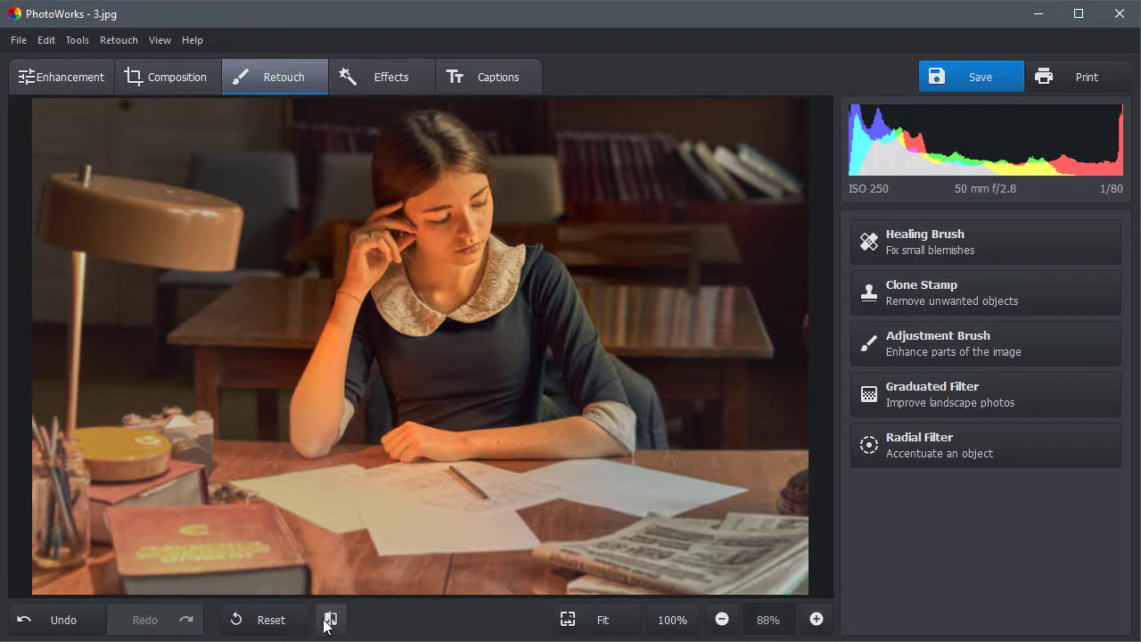
left_click_drag(325, 621, 325, 622)
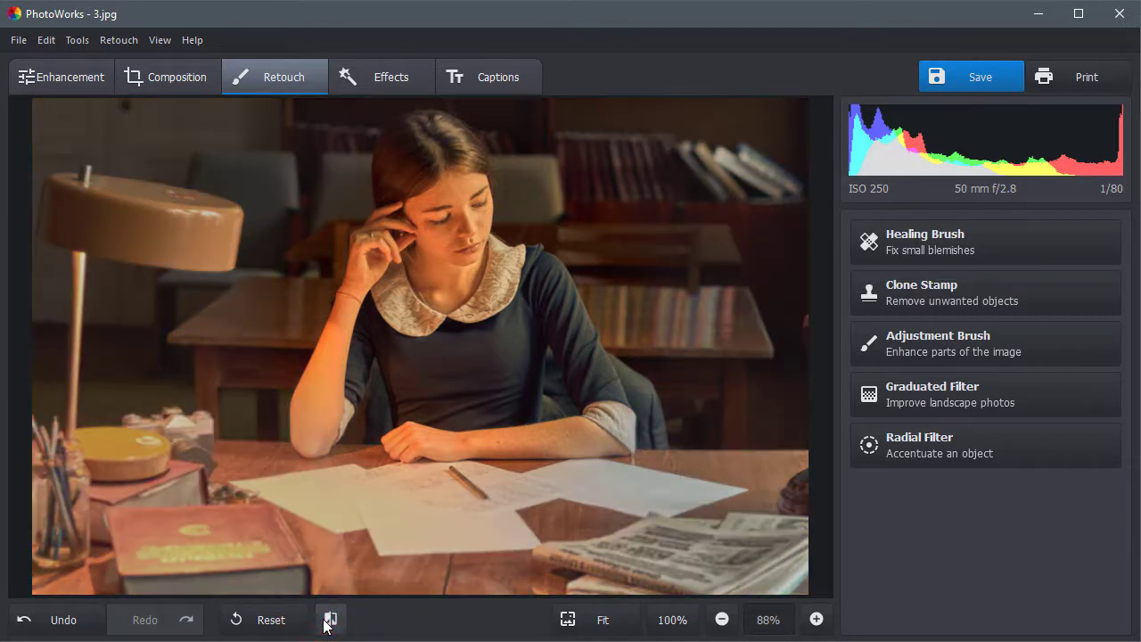